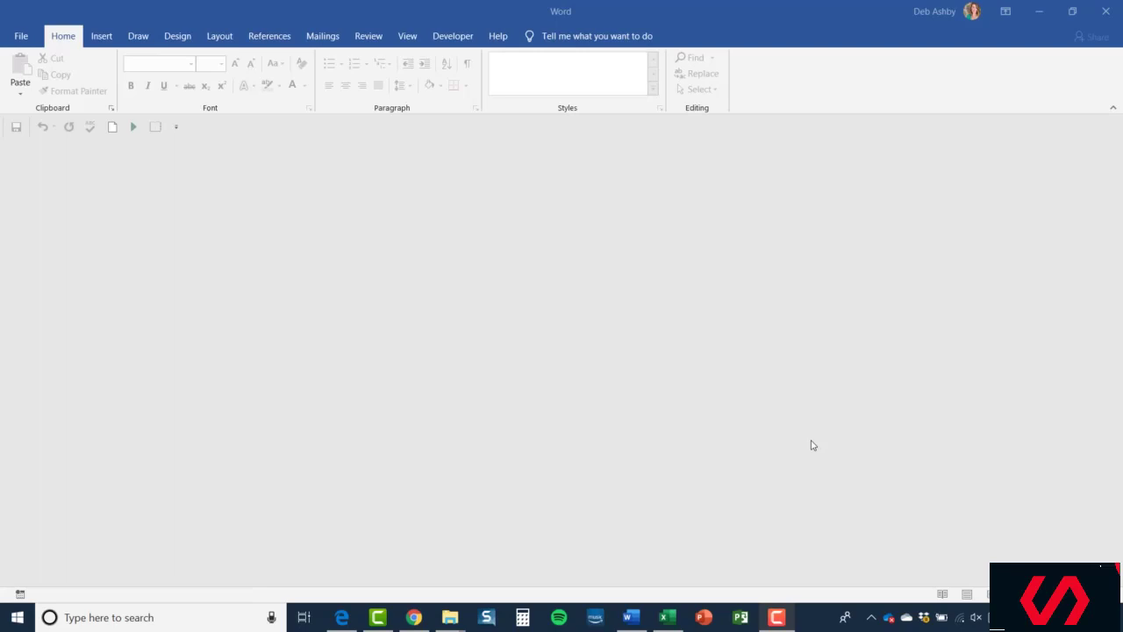
Browse to the Module 2 Files folder under Documents, 08 SSIT, Word 2019, Exercise Files on the personal OneDrive.
left_click(24, 39)
left_click(24, 39)
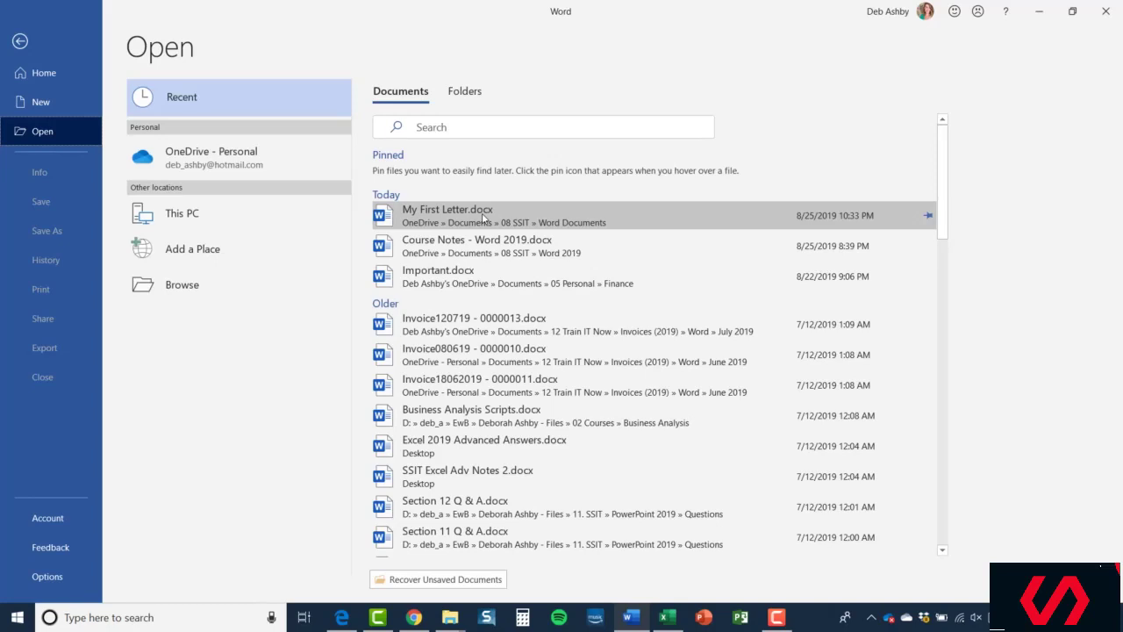
left_click(180, 286)
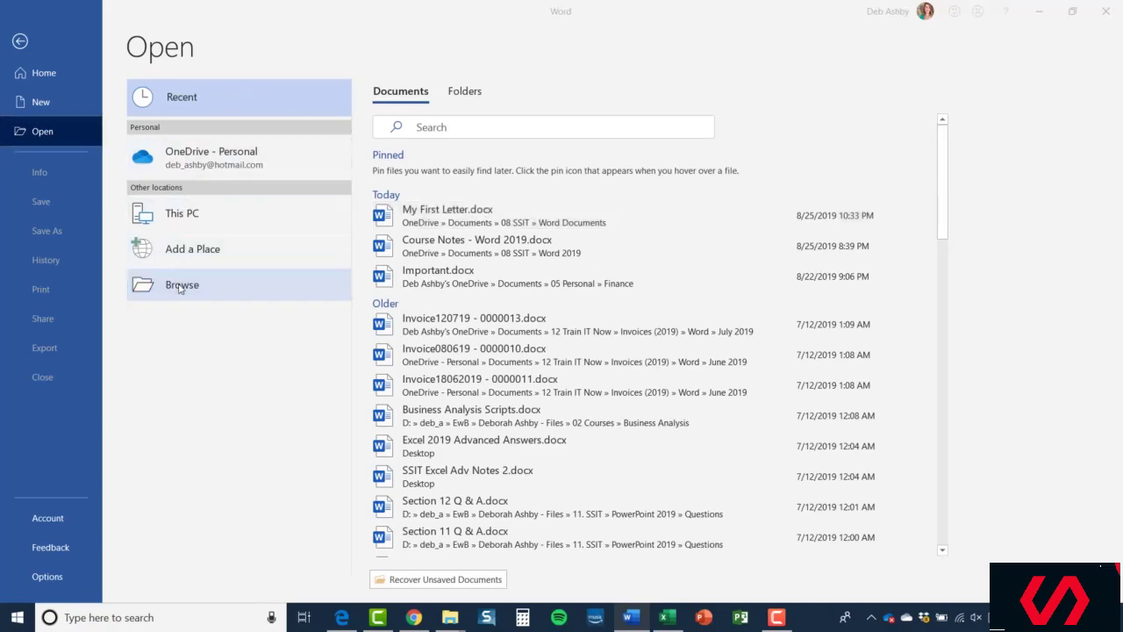
scroll(219, 218, "up", 3)
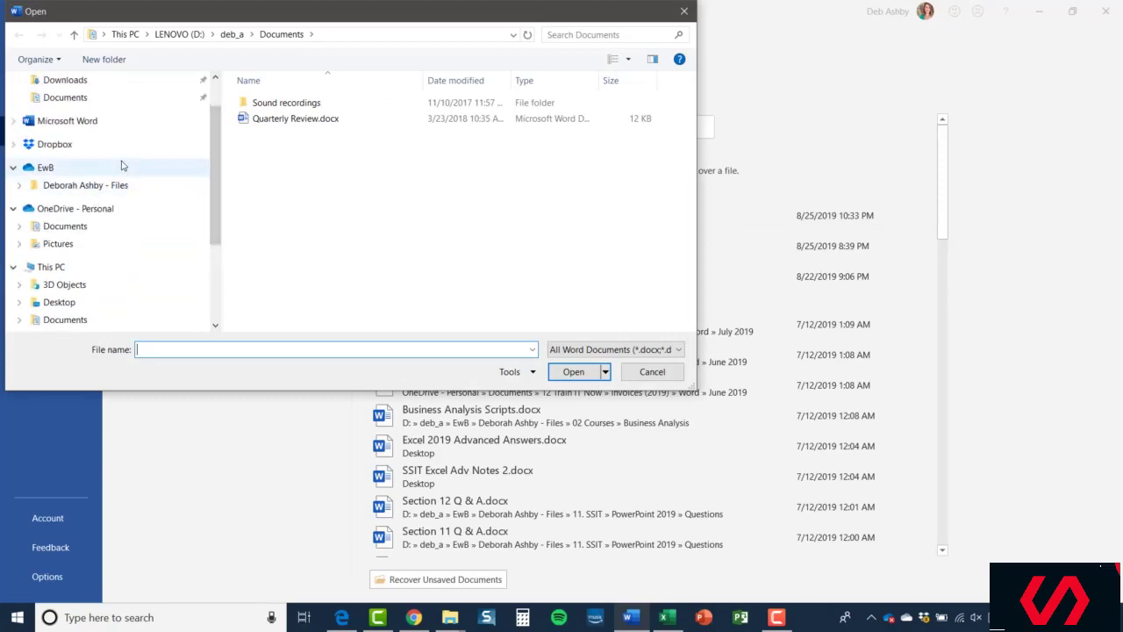
left_click(78, 227)
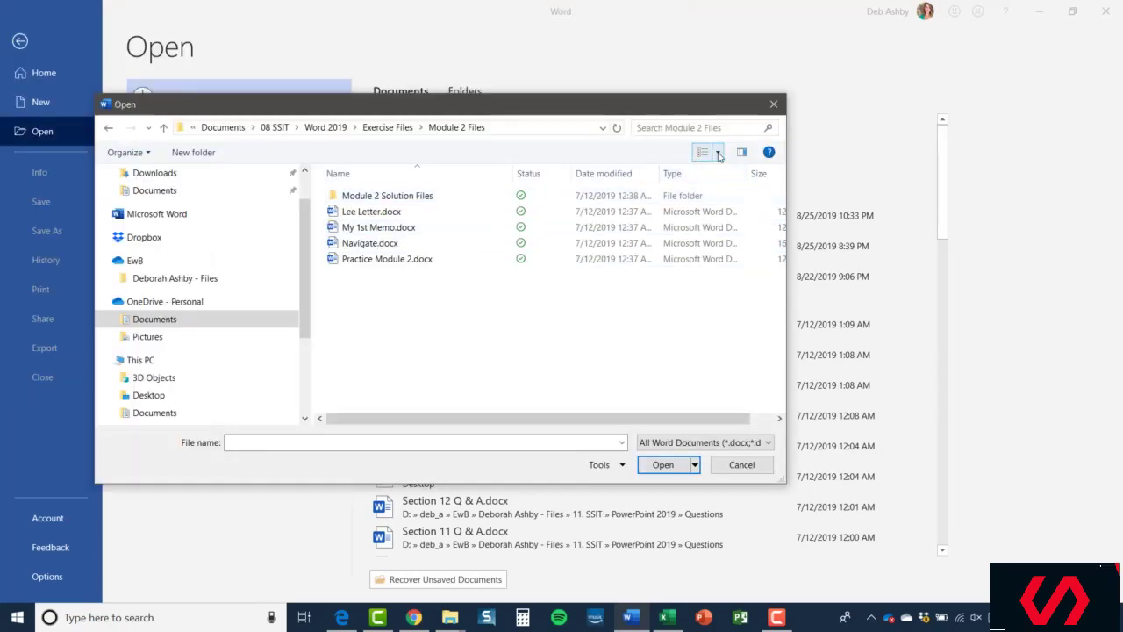
Display the files in the Open dialog as extra large icons, then as large icons.
left_click(717, 154)
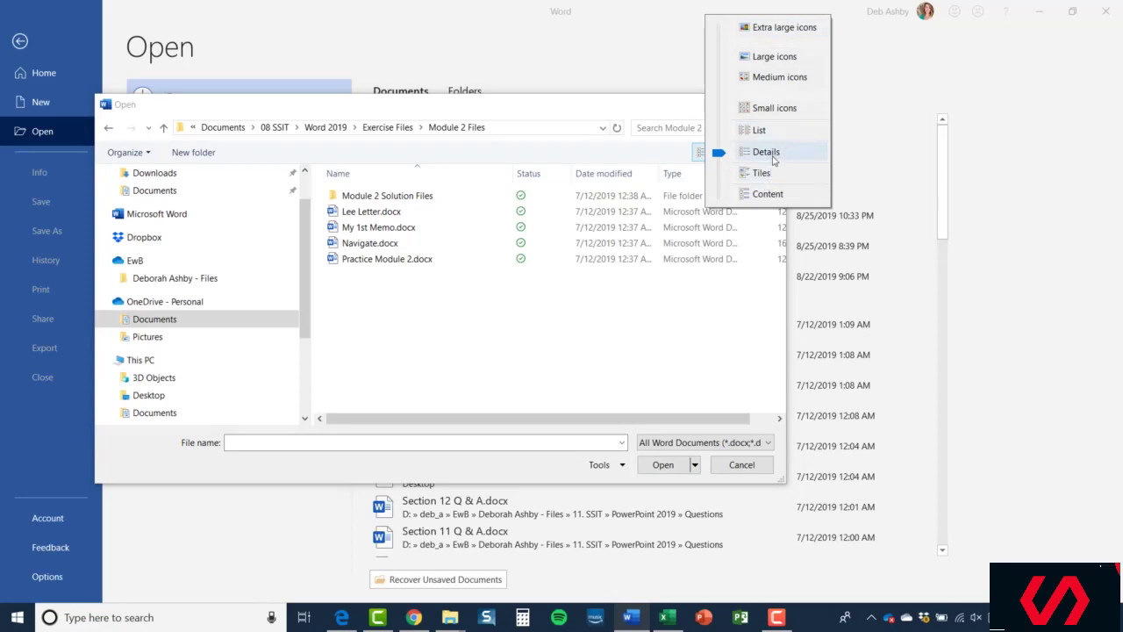
left_click(787, 32)
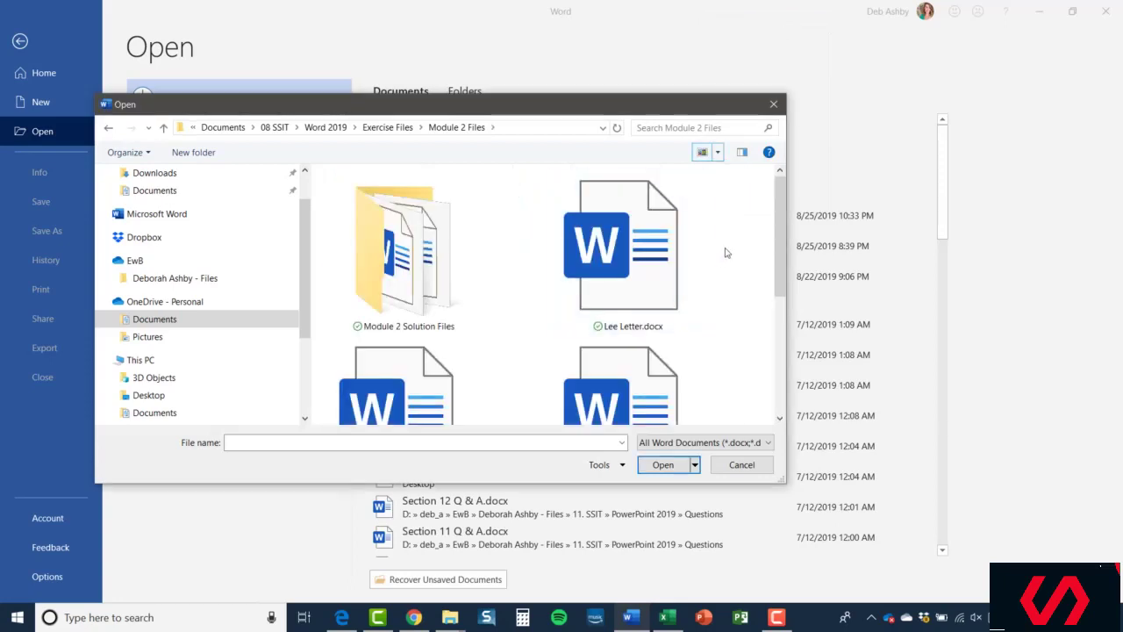
scroll(727, 253, "down", 3)
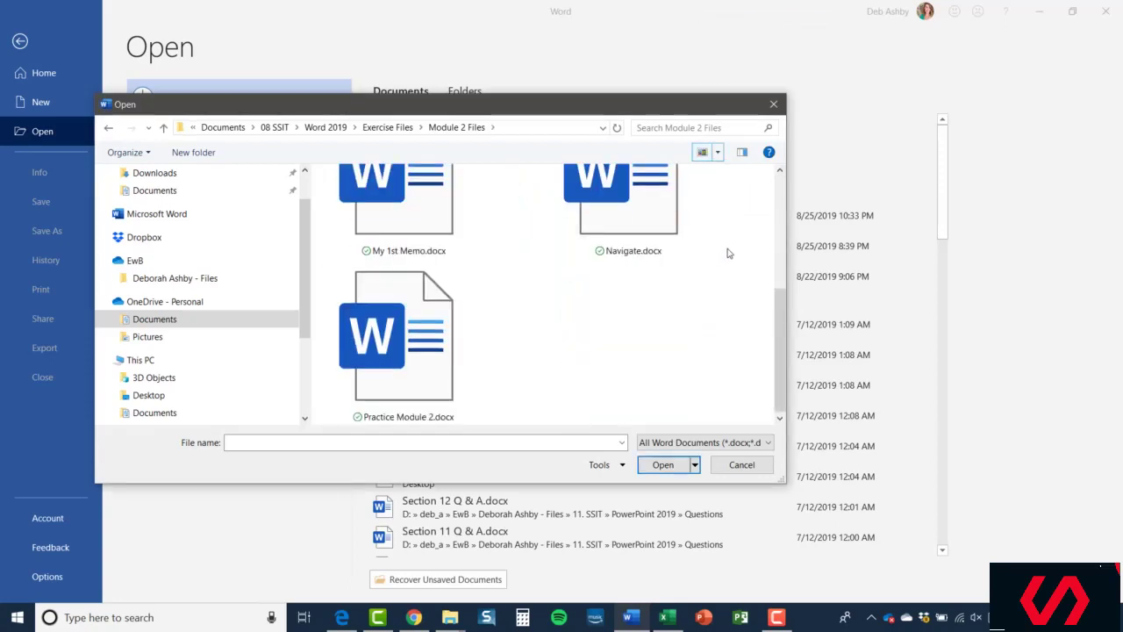
scroll(728, 253, "up", 2)
left_click(718, 153)
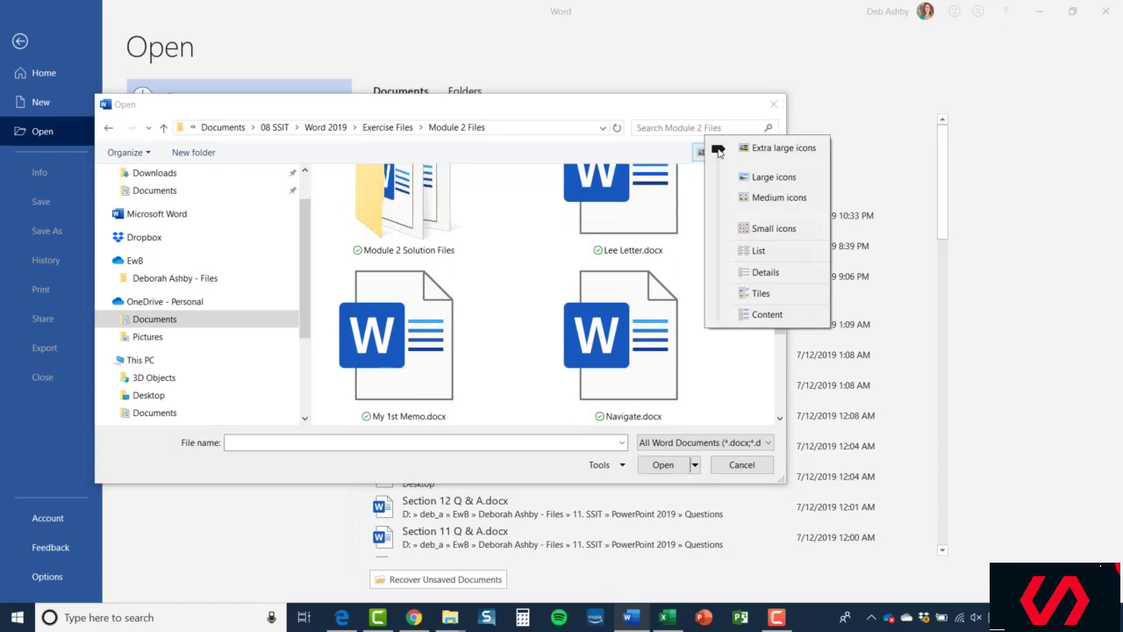
left_click(762, 183)
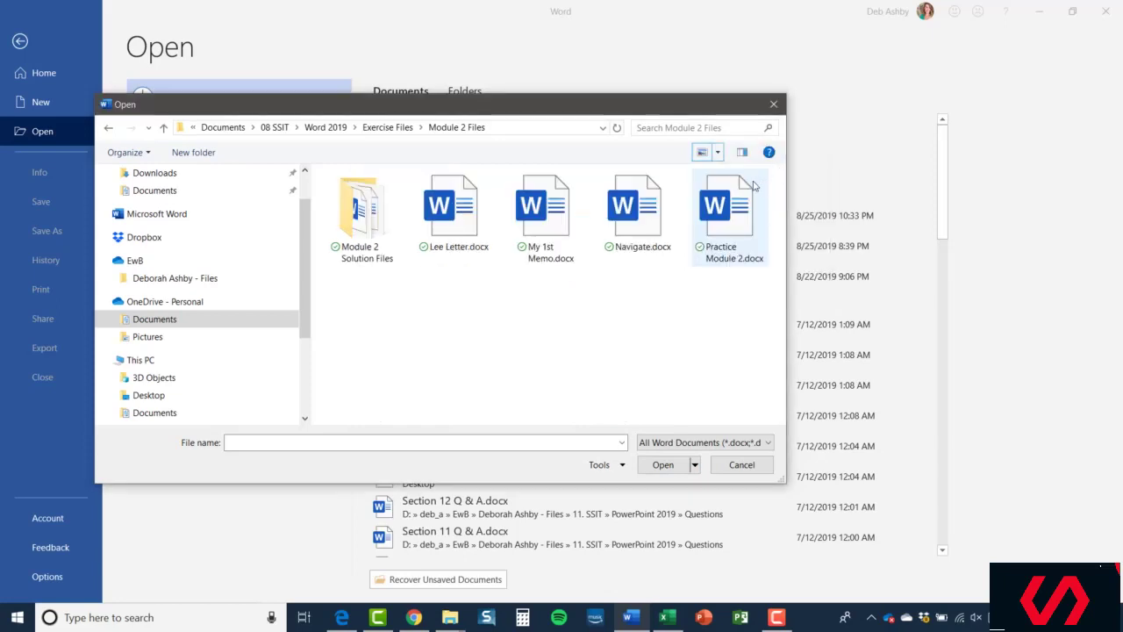
Reduce the file display to medium icons, then to small icons.
left_click(718, 152)
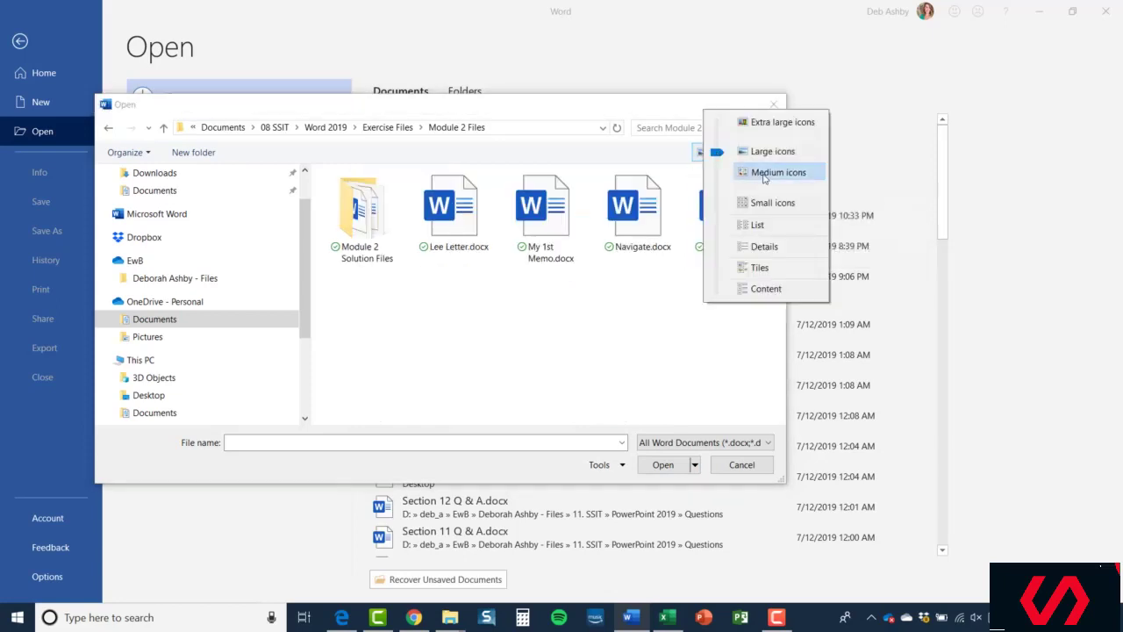
left_click(746, 172)
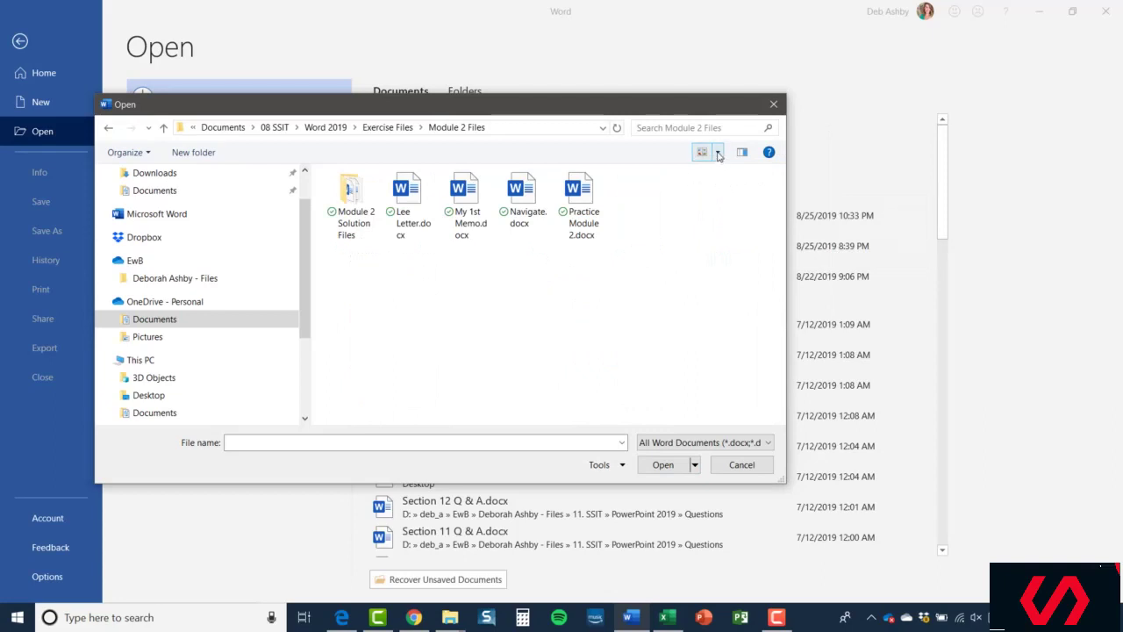
left_click(717, 152)
left_click(759, 184)
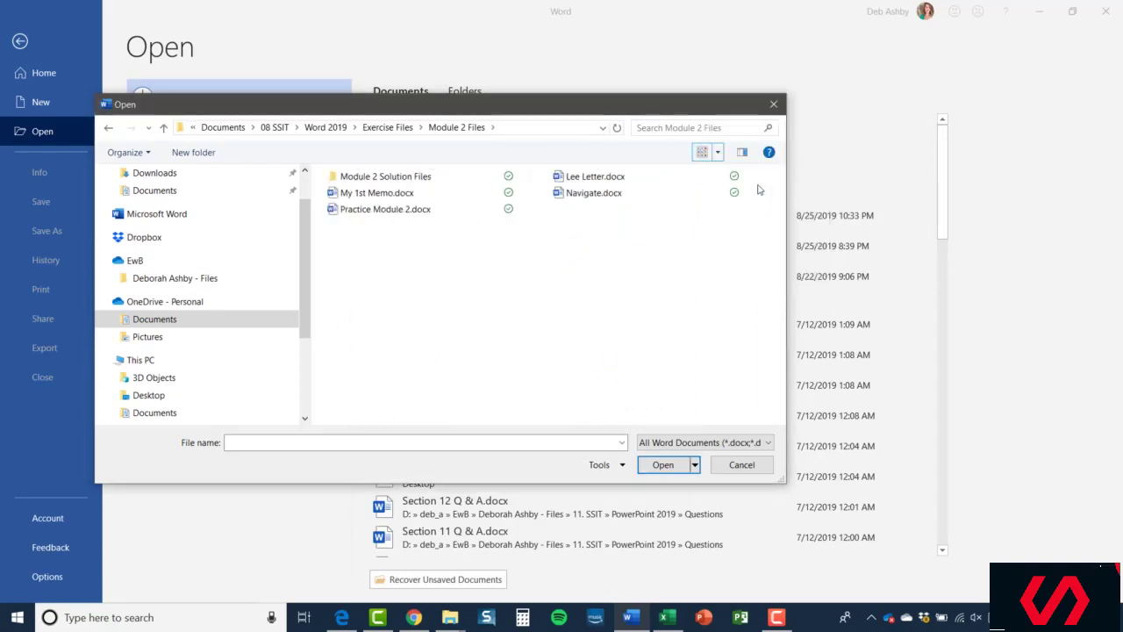
Show the files in List view, then in Details view, and examine the columns through to Size.
left_click(717, 152)
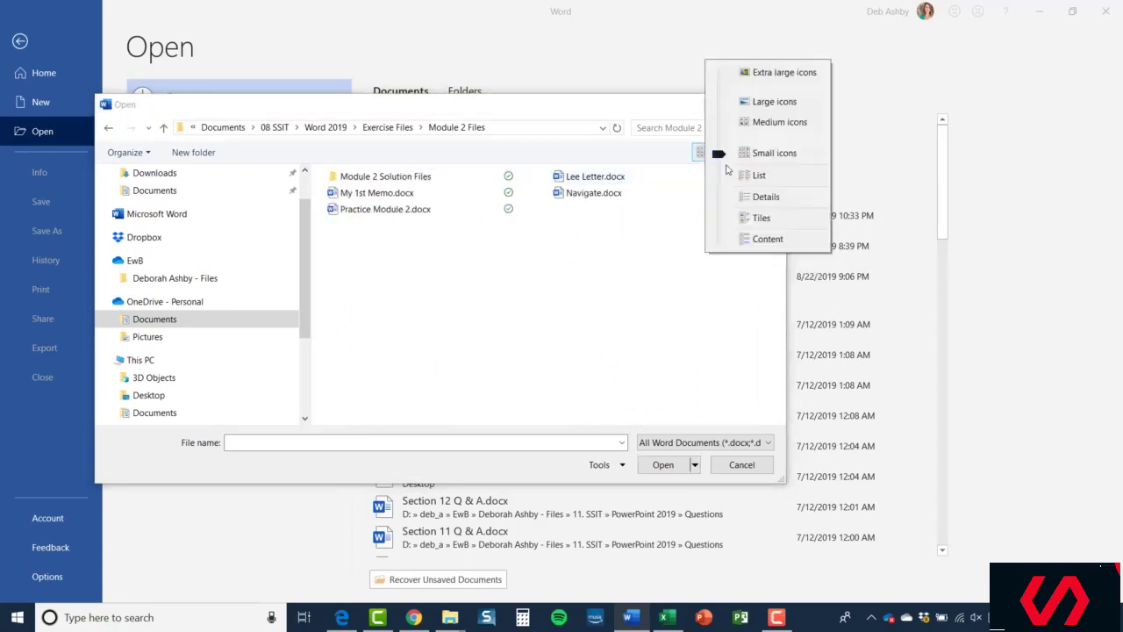
left_click(740, 177)
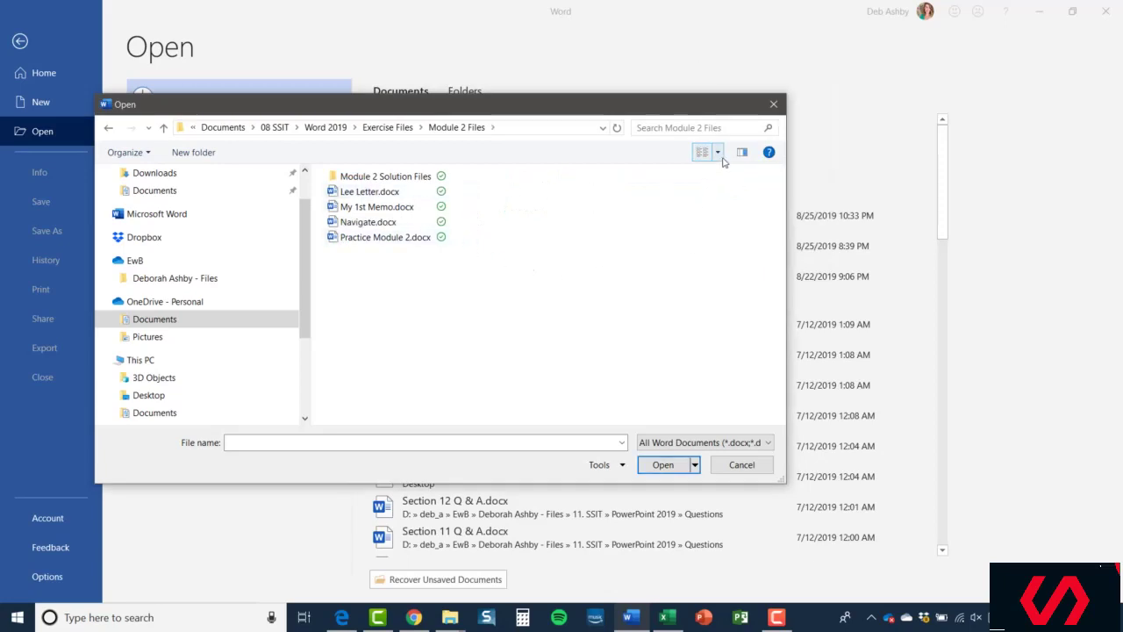
left_click(718, 152)
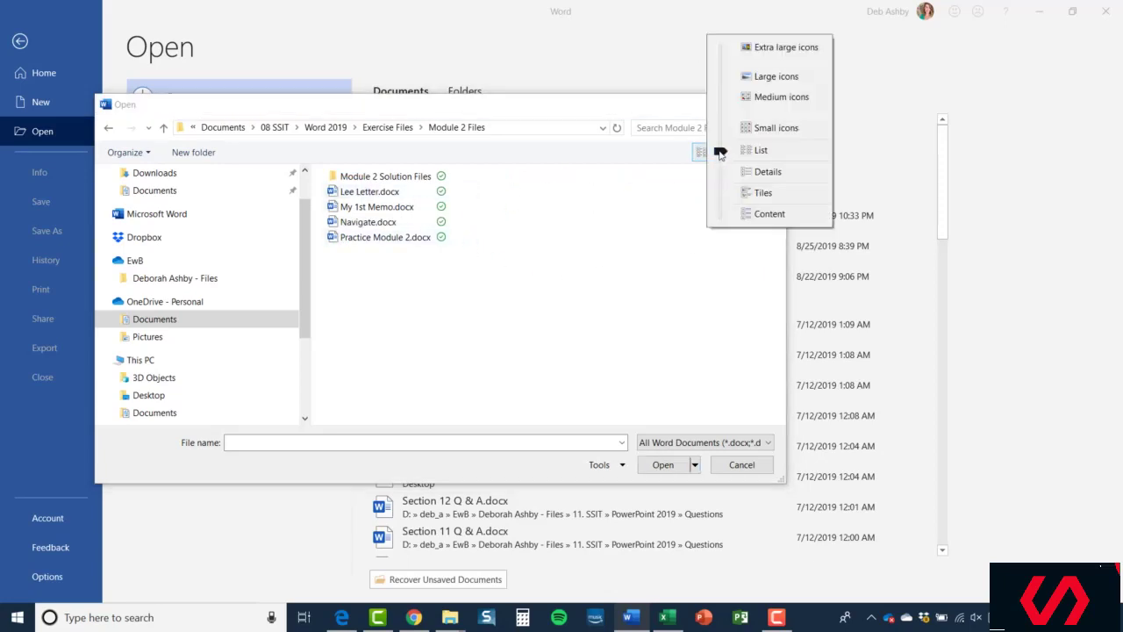
left_click(782, 176)
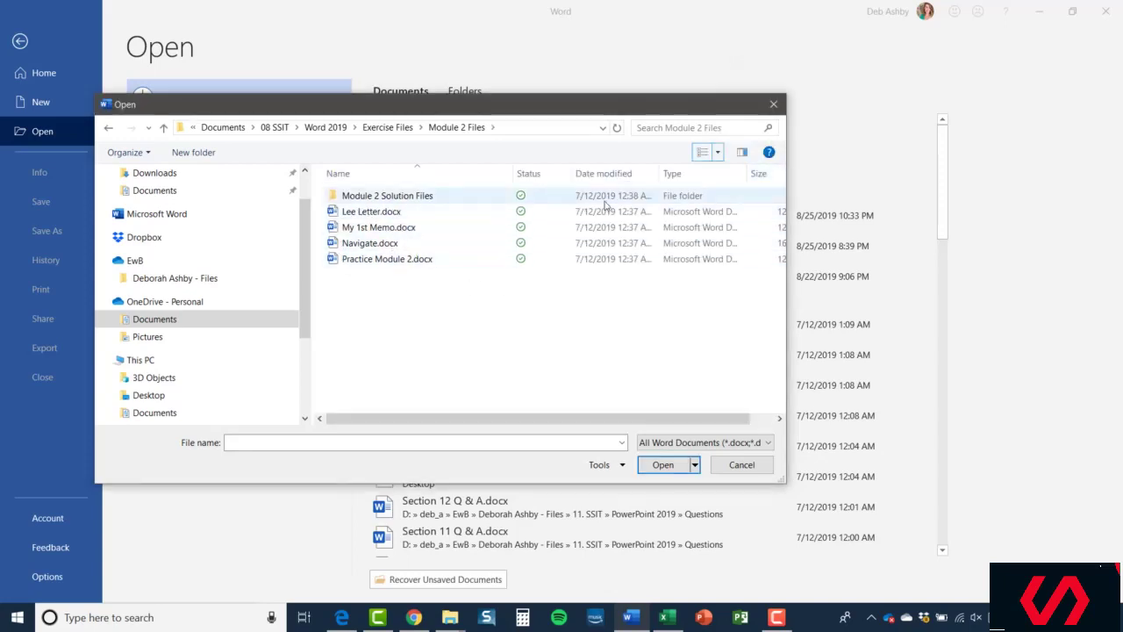
left_click_drag(593, 419, 628, 425)
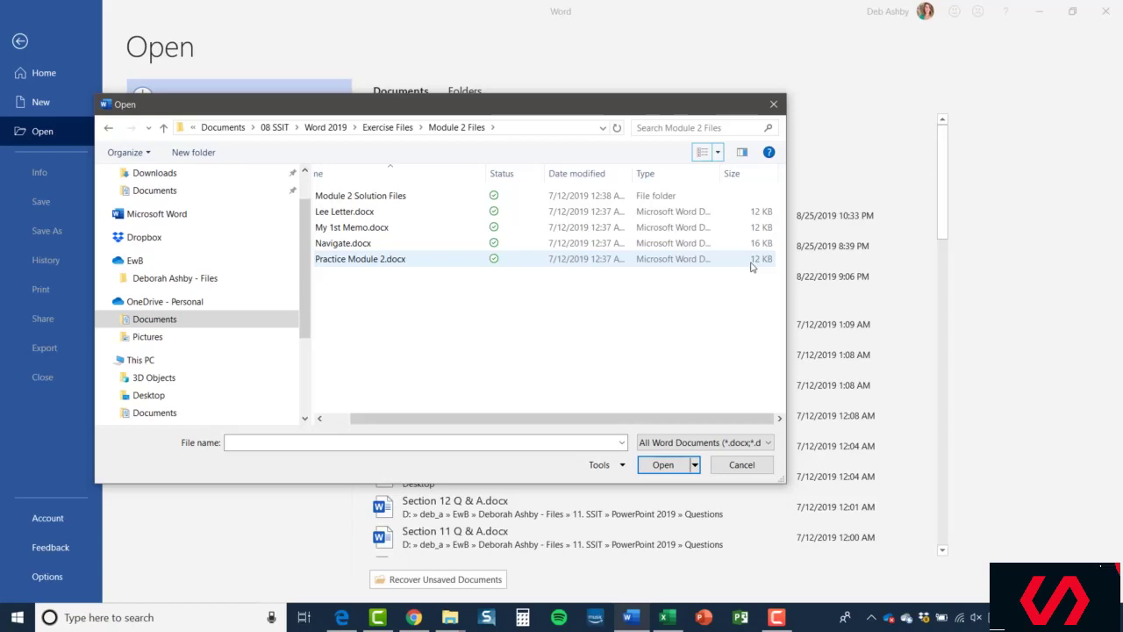
Show the files in Tiles view, then in Content view.
left_click(718, 152)
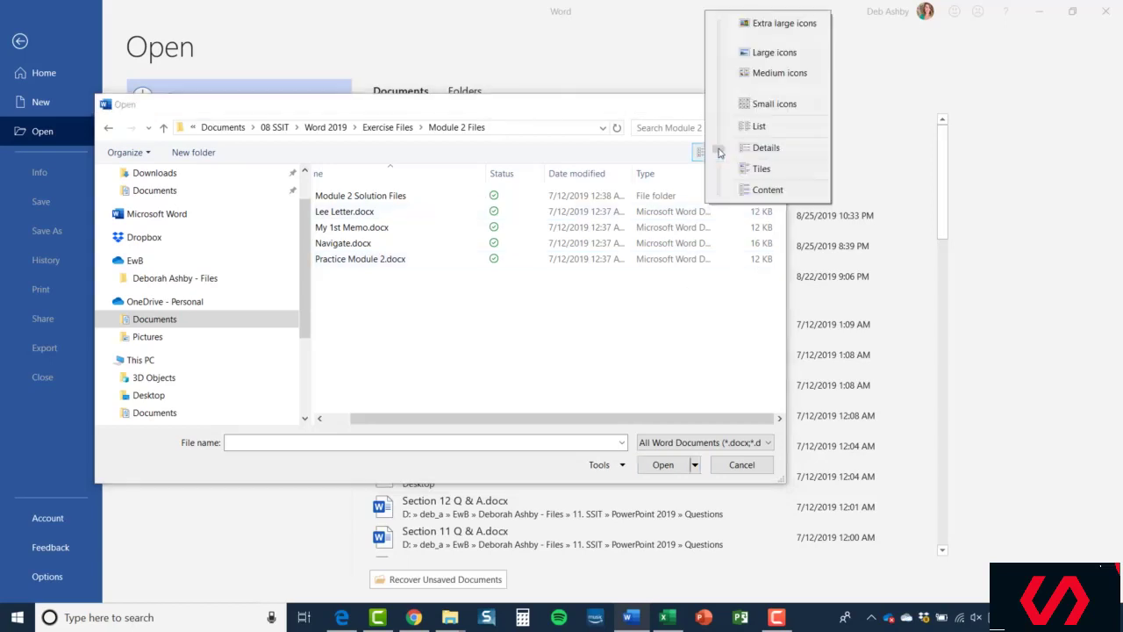
left_click(763, 169)
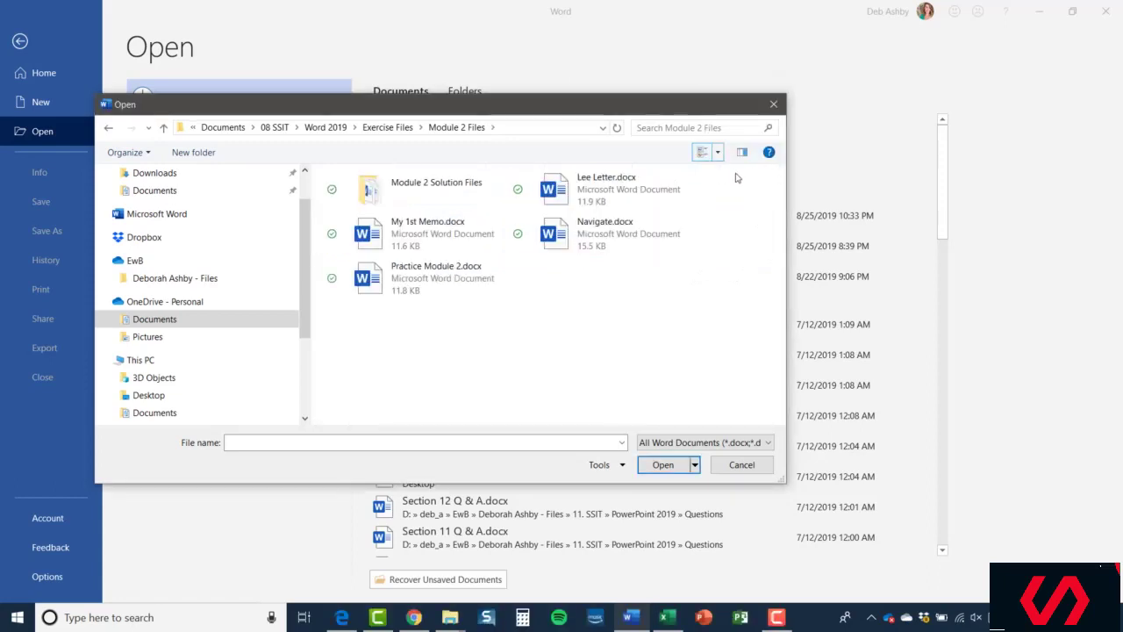
left_click(718, 152)
left_click(759, 180)
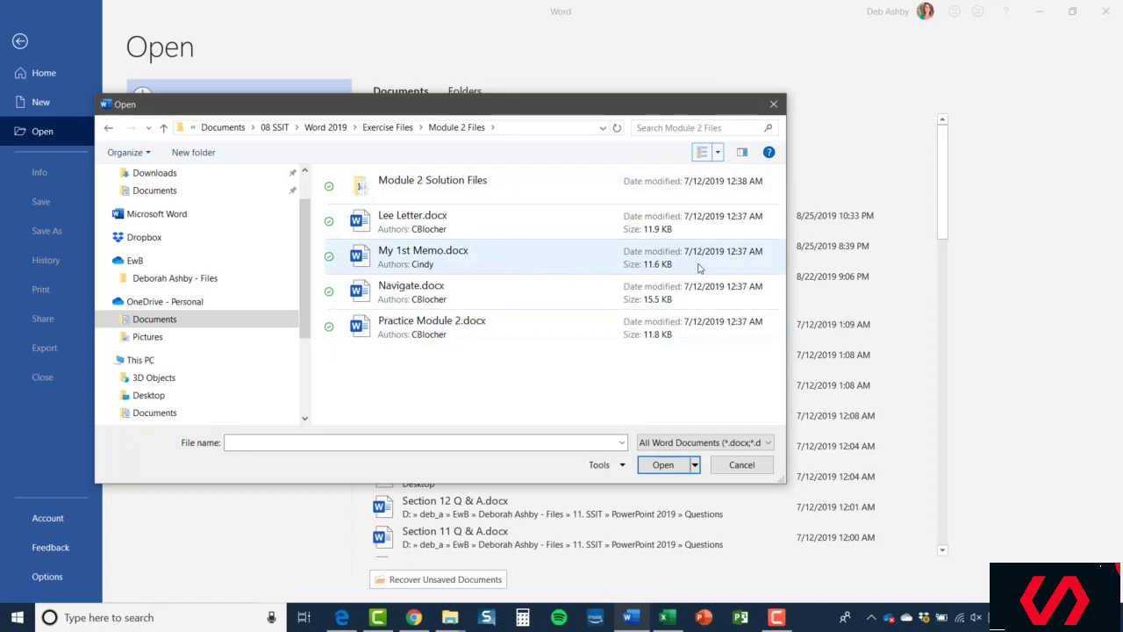
Return the file list to Details view and open Navigate.docx.
left_click(718, 154)
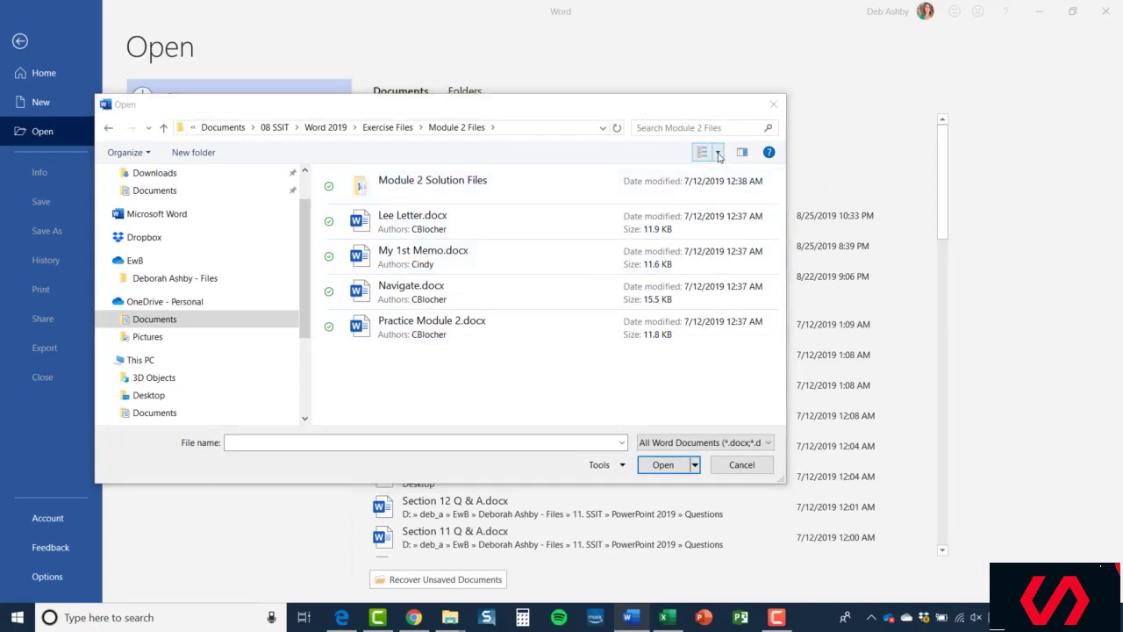
left_click(757, 139)
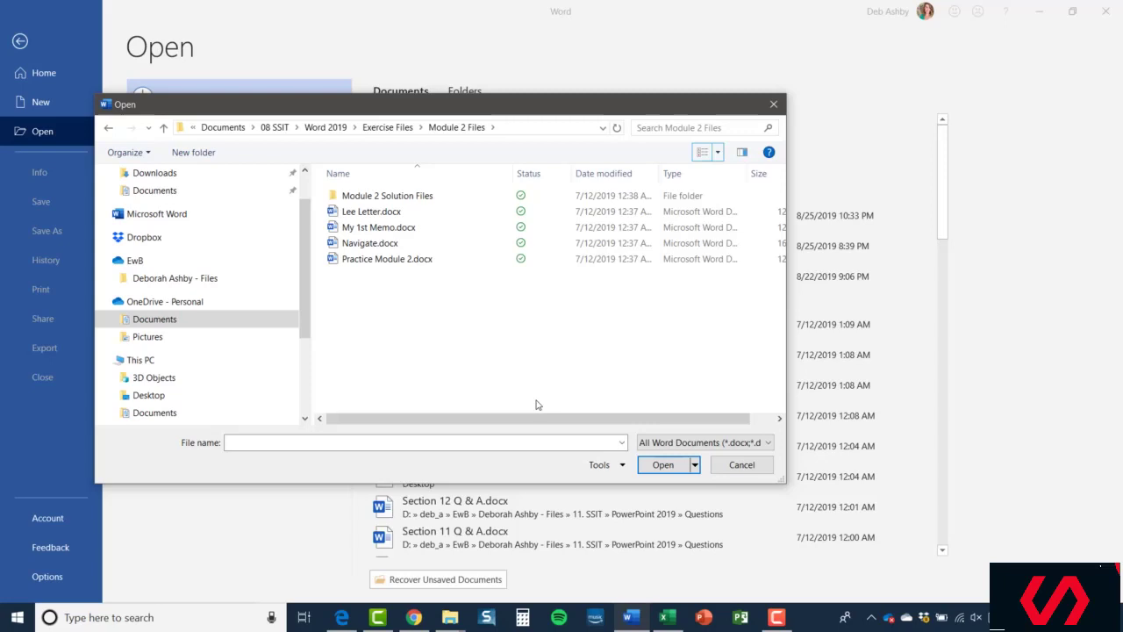
left_click(368, 244)
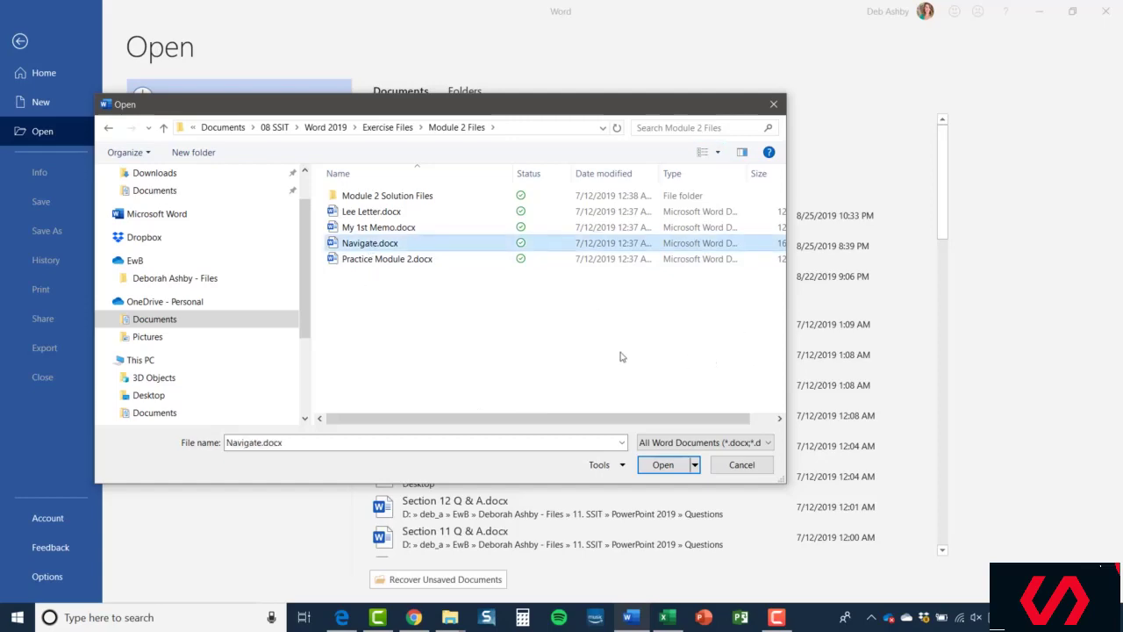
left_click(664, 465)
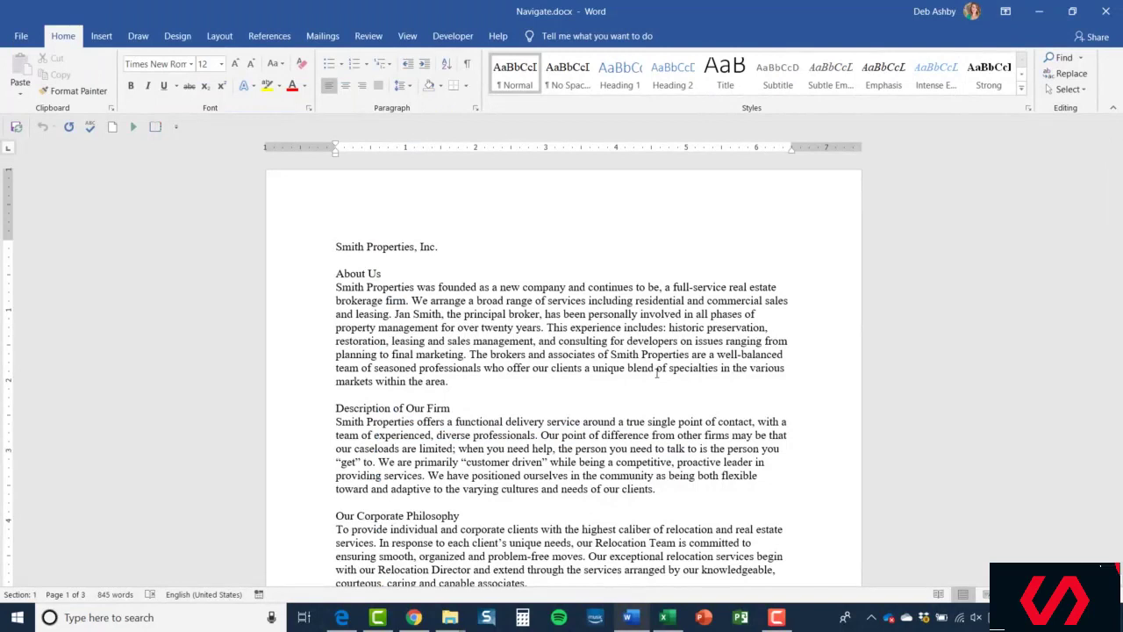
Open My First Letter.docx from the recent documents while Navigate.docx stays open.
left_click(22, 39)
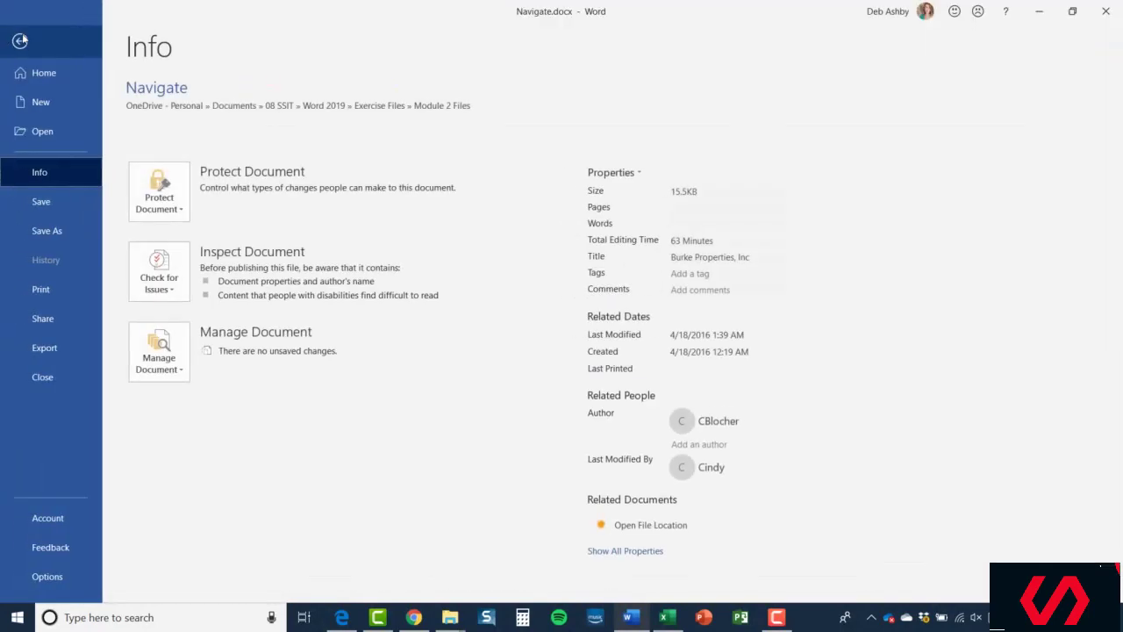
left_click(42, 132)
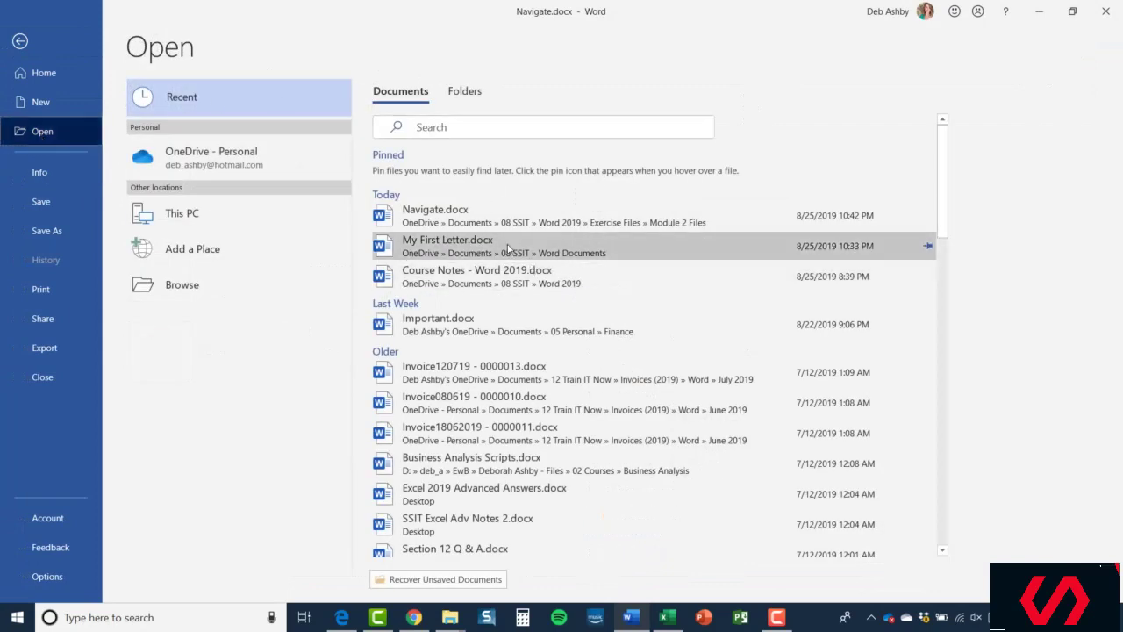
left_click(492, 252)
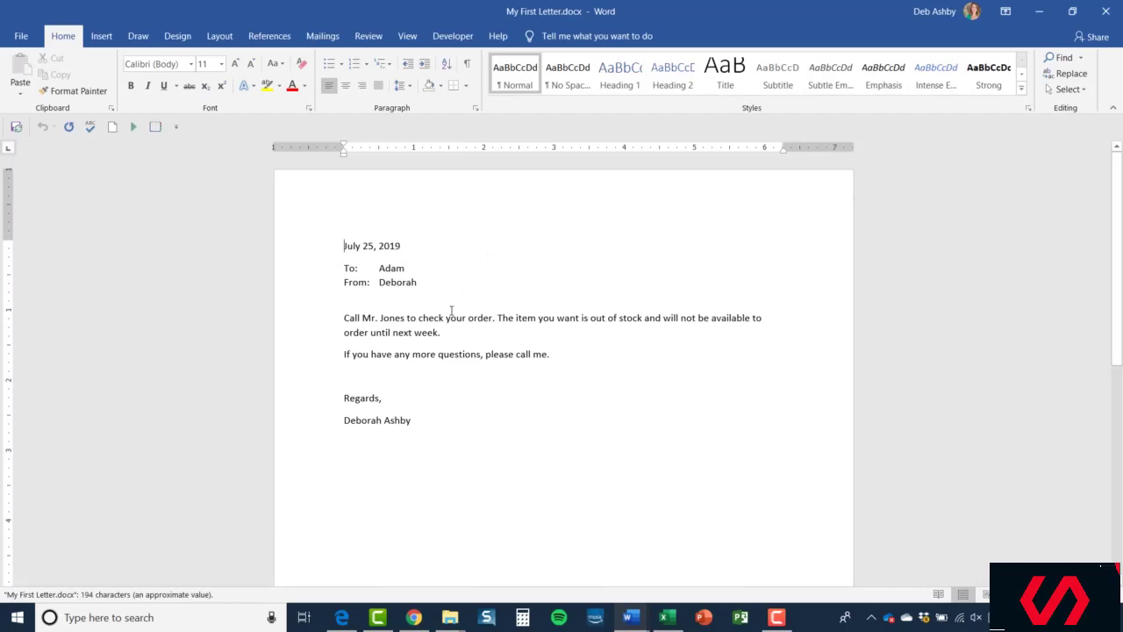
Check which open document windows are available to switch between.
left_click(405, 37)
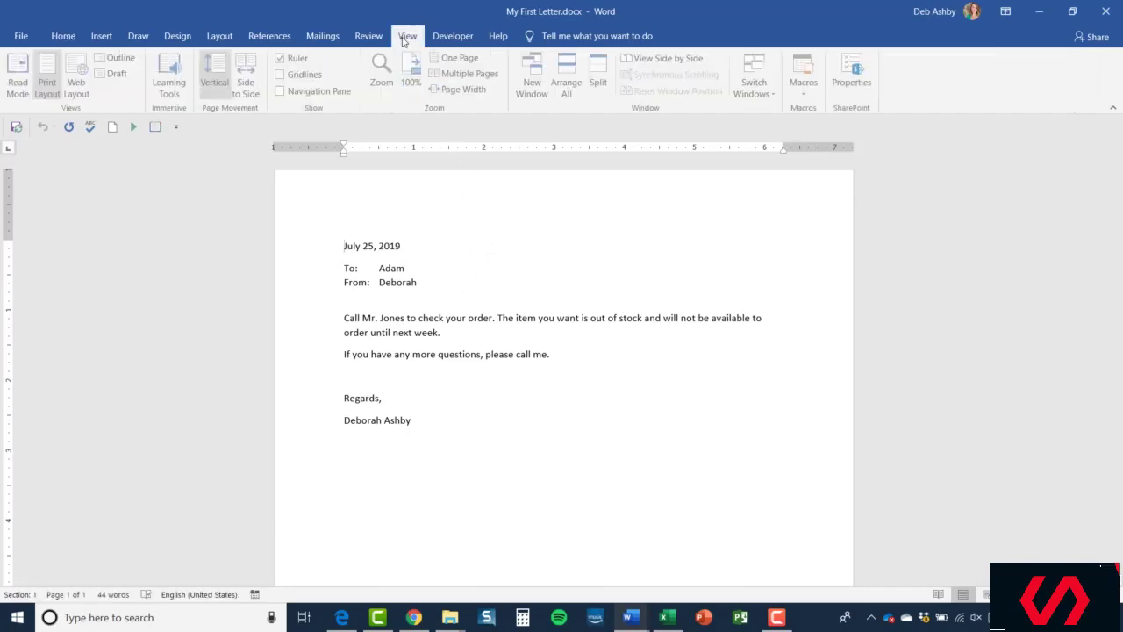
left_click(764, 94)
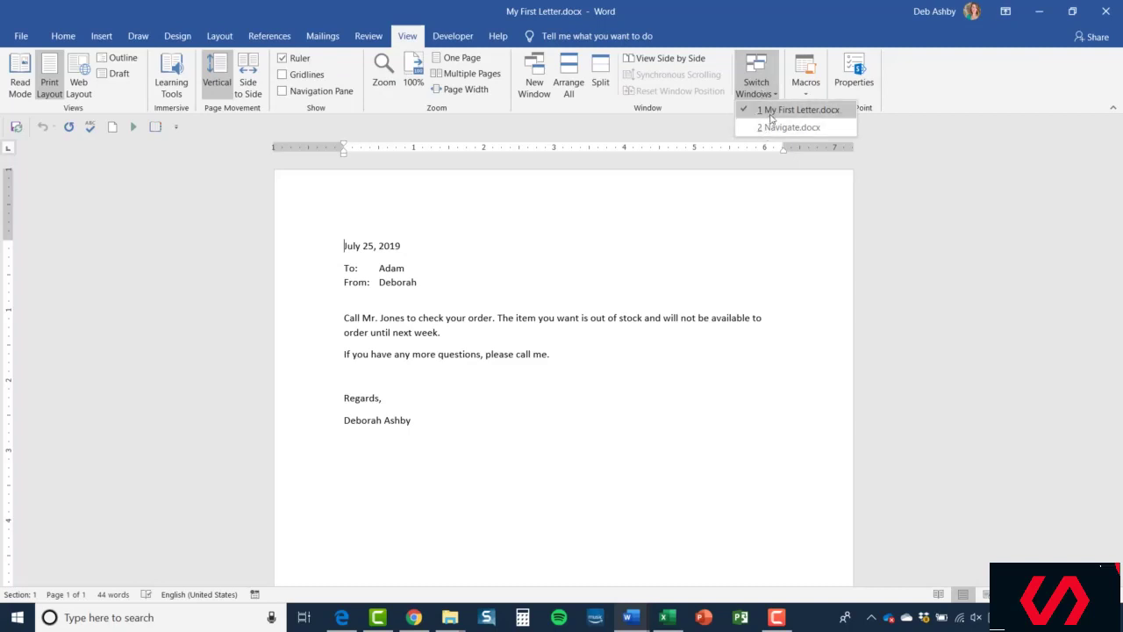
left_click(693, 257)
mouse_move(628, 621)
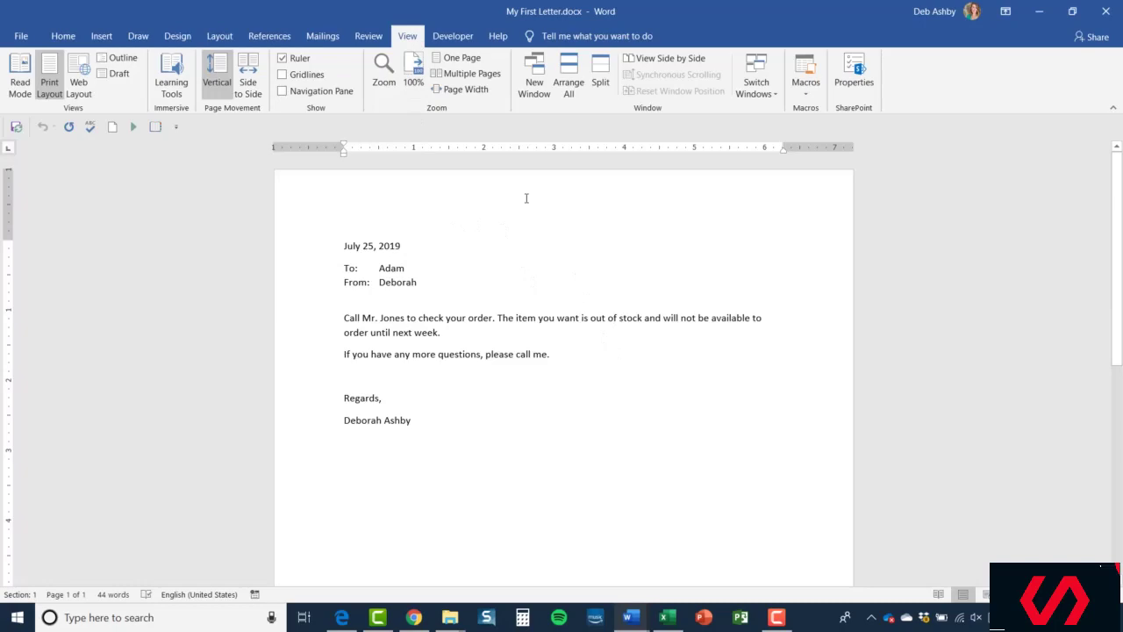
View My First Letter.docx and Navigate.docx side by side, then maximize the Navigate.docx window.
left_click(660, 59)
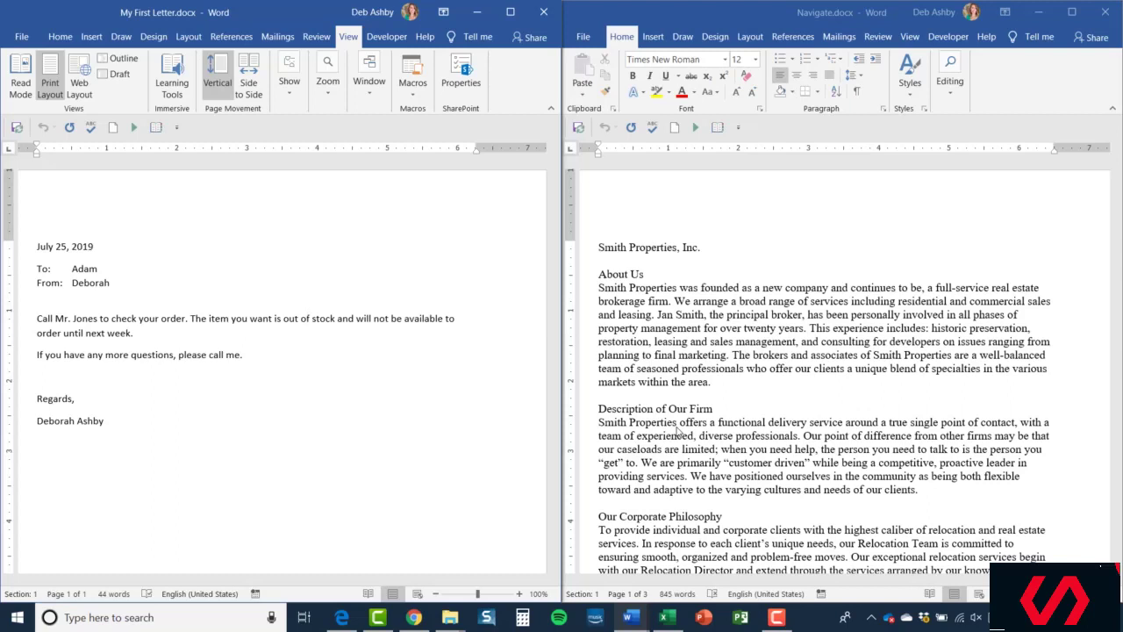
left_click(1071, 12)
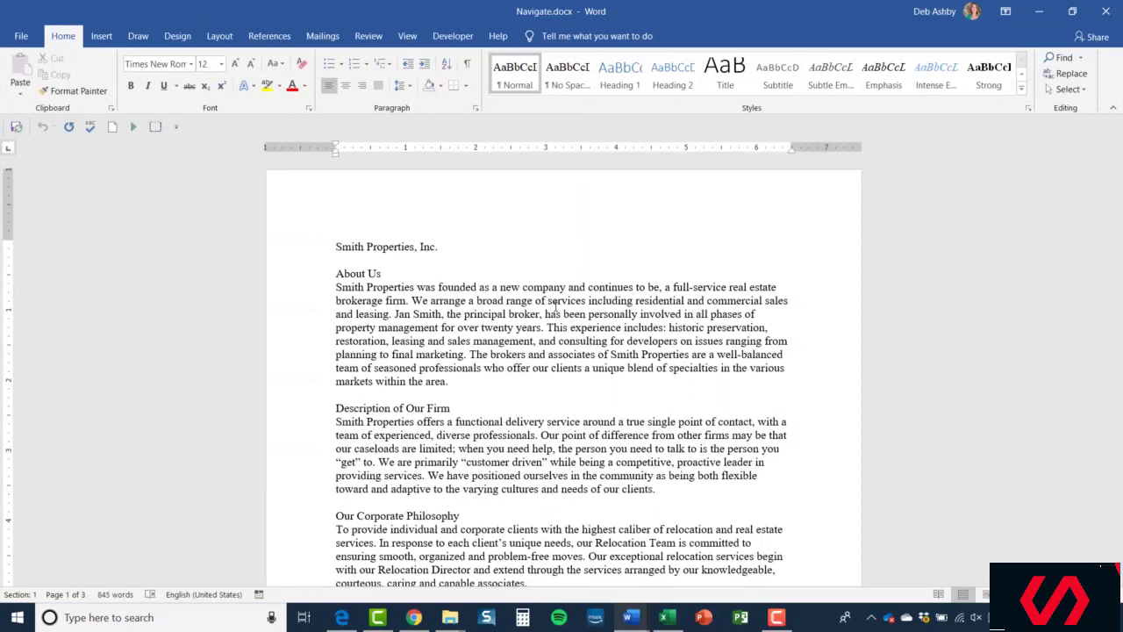
Split the Navigate.docx window into two panes and scroll the document within them.
left_click(408, 36)
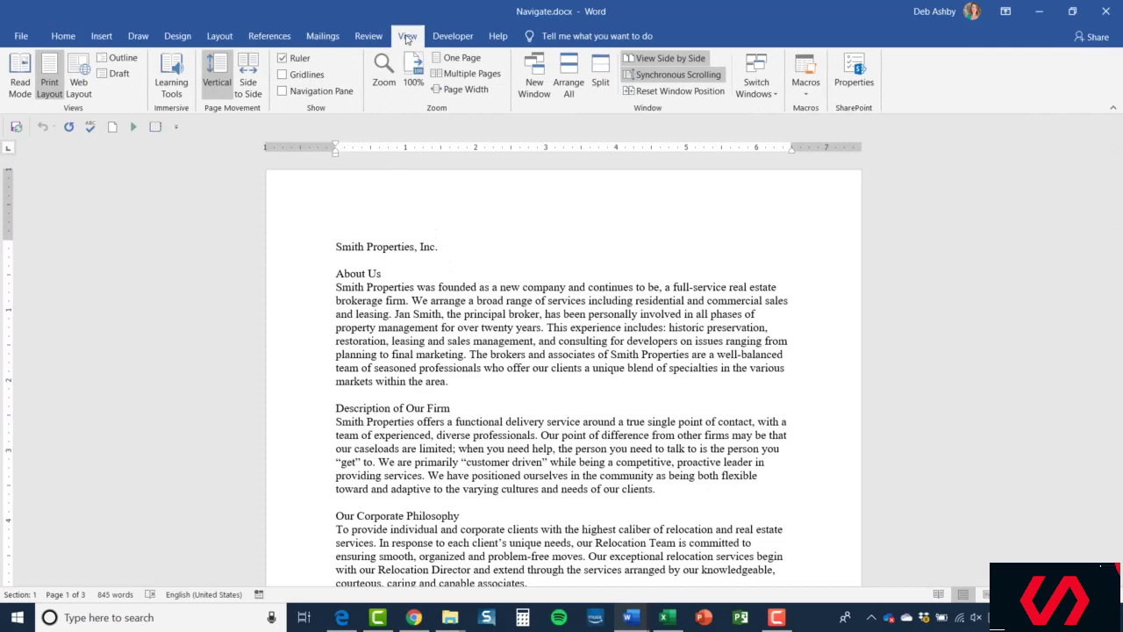
left_click(601, 72)
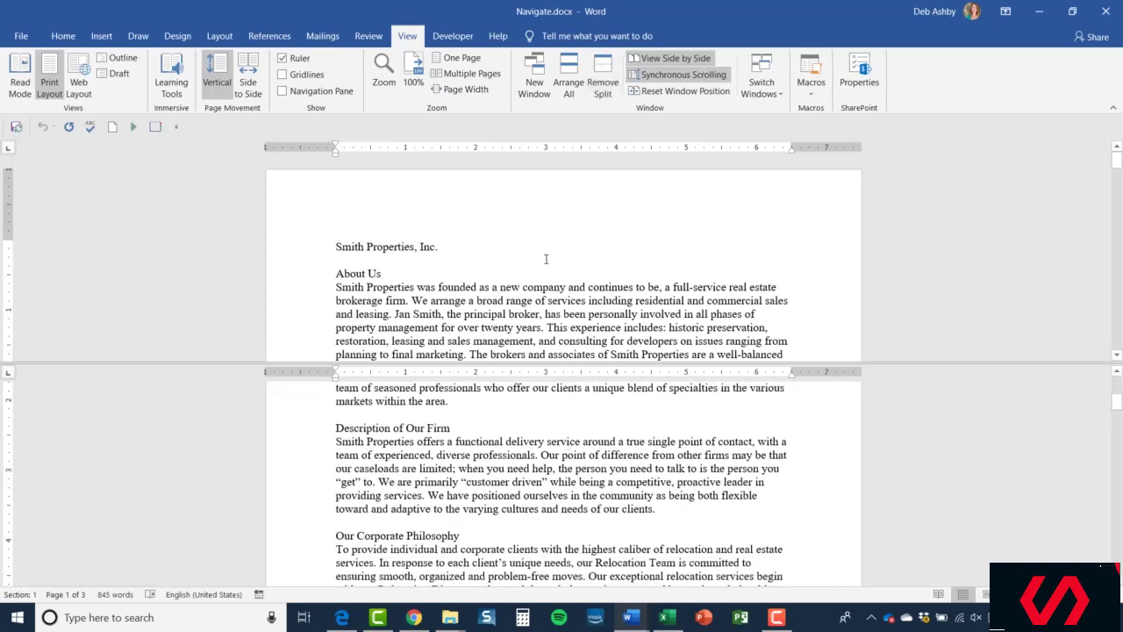
scroll(546, 258, "down", 2)
scroll(551, 448, "up", 2)
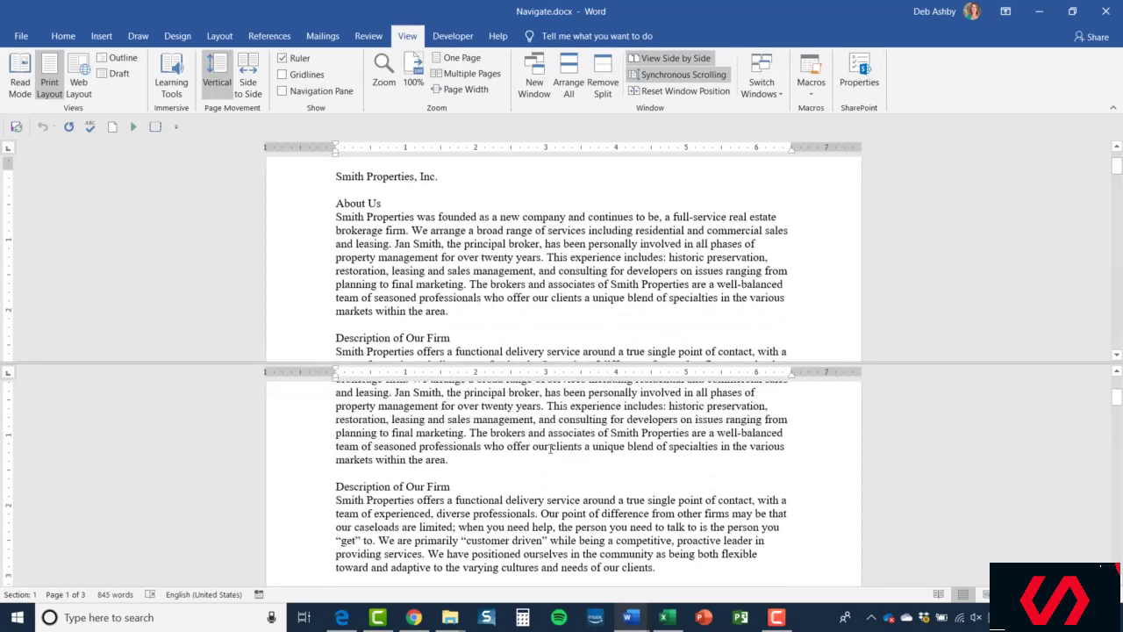
Scroll the upper and lower panes of Navigate.docx independently, return both to the document's start, and remove the window split.
scroll(551, 448, "up", 3)
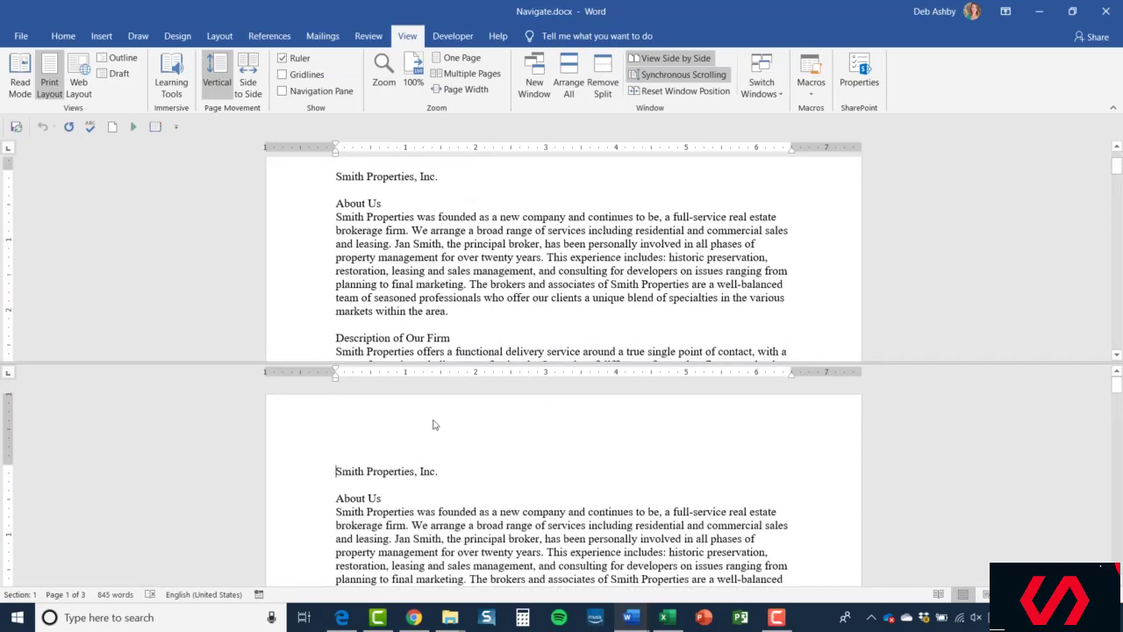
key("F6")
scroll(493, 246, "down", 8)
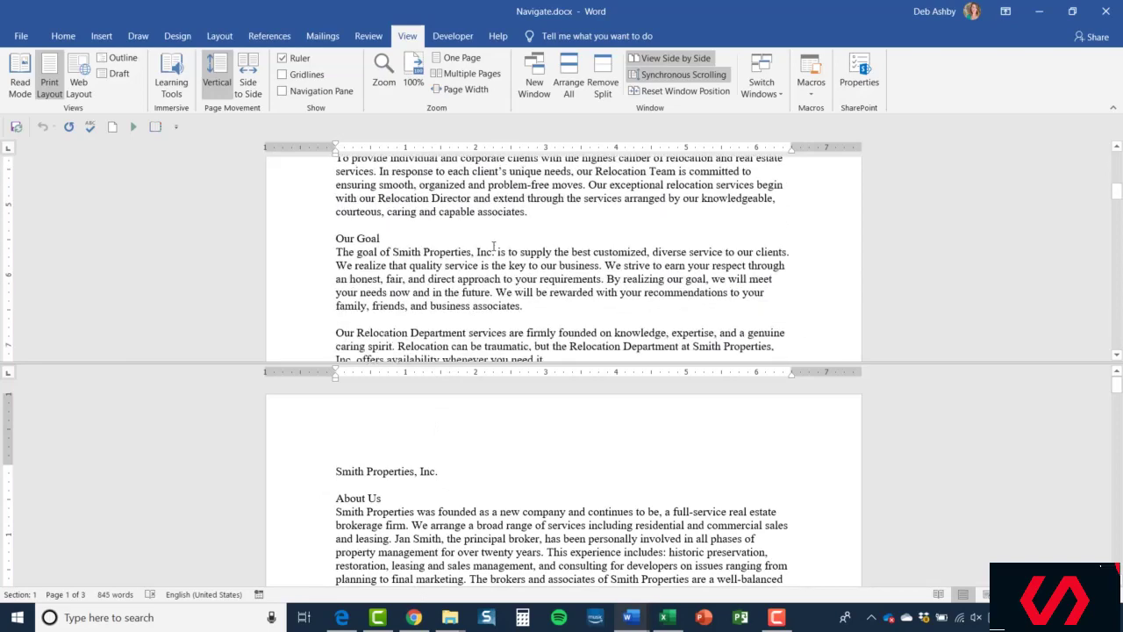
scroll(493, 263, "up", 10)
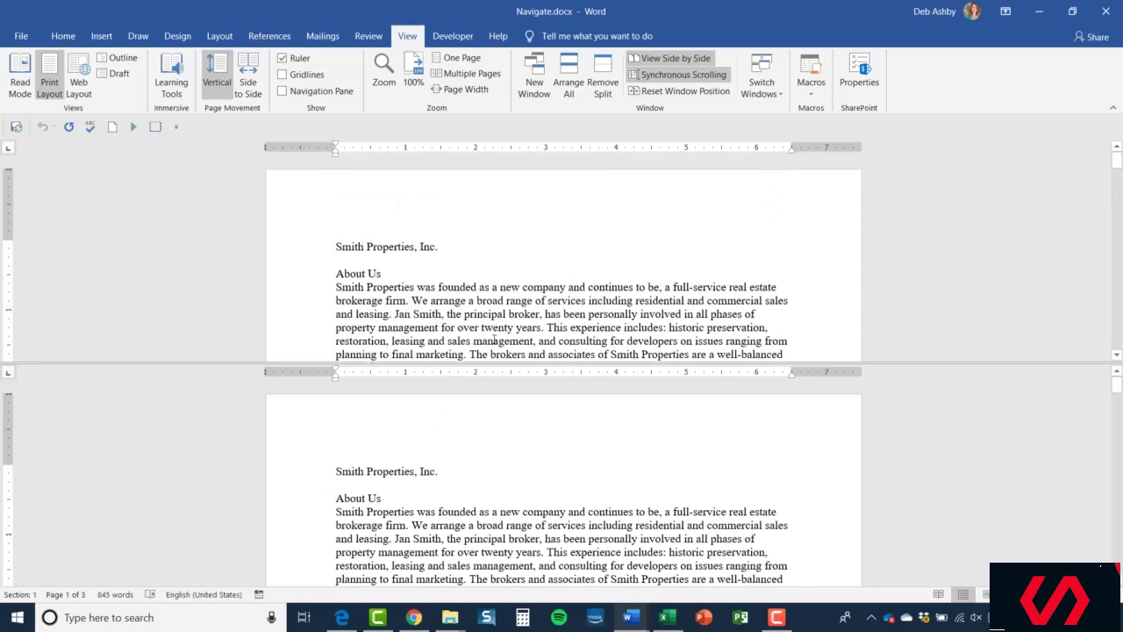
scroll(522, 456, "down", 4)
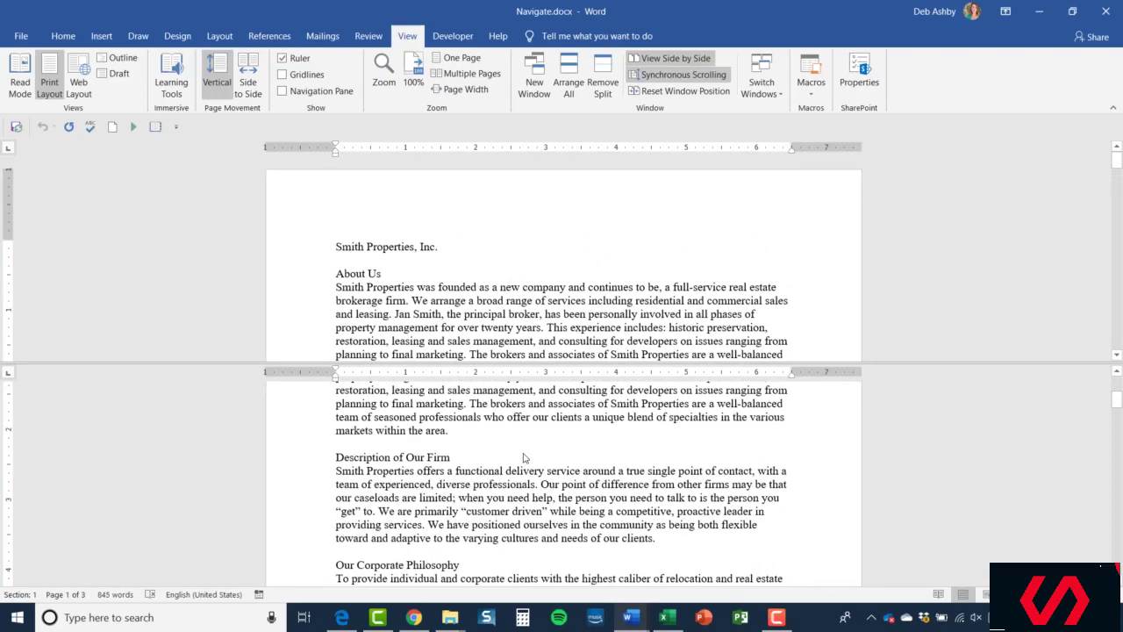
scroll(523, 457, "down", 3)
scroll(523, 457, "up", 6)
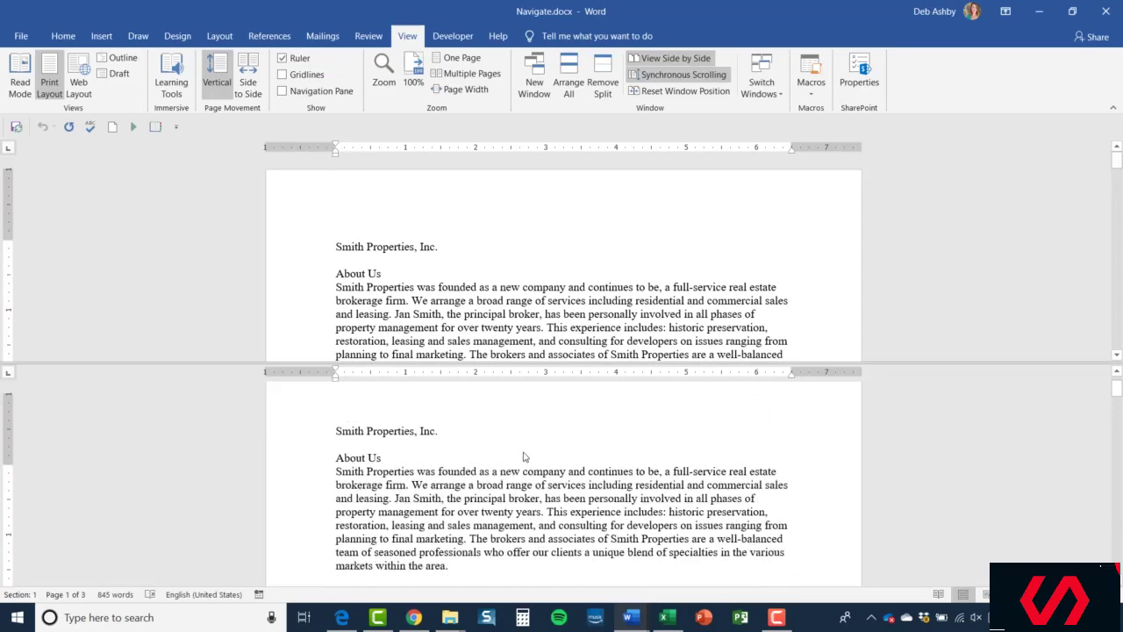
scroll(523, 457, "up", 1)
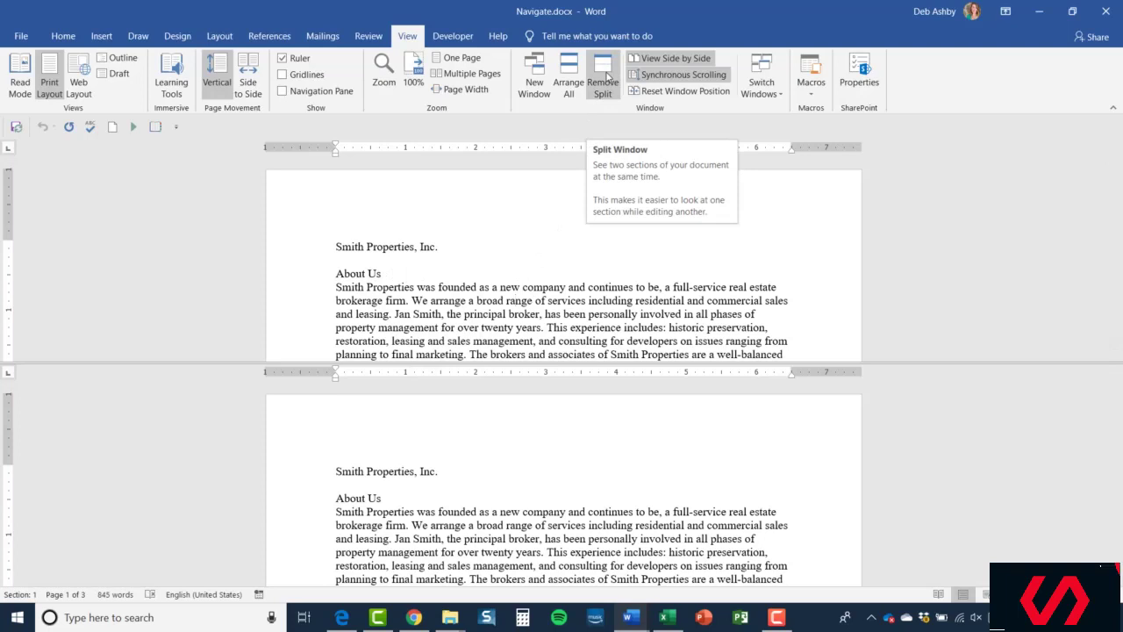
left_click(604, 77)
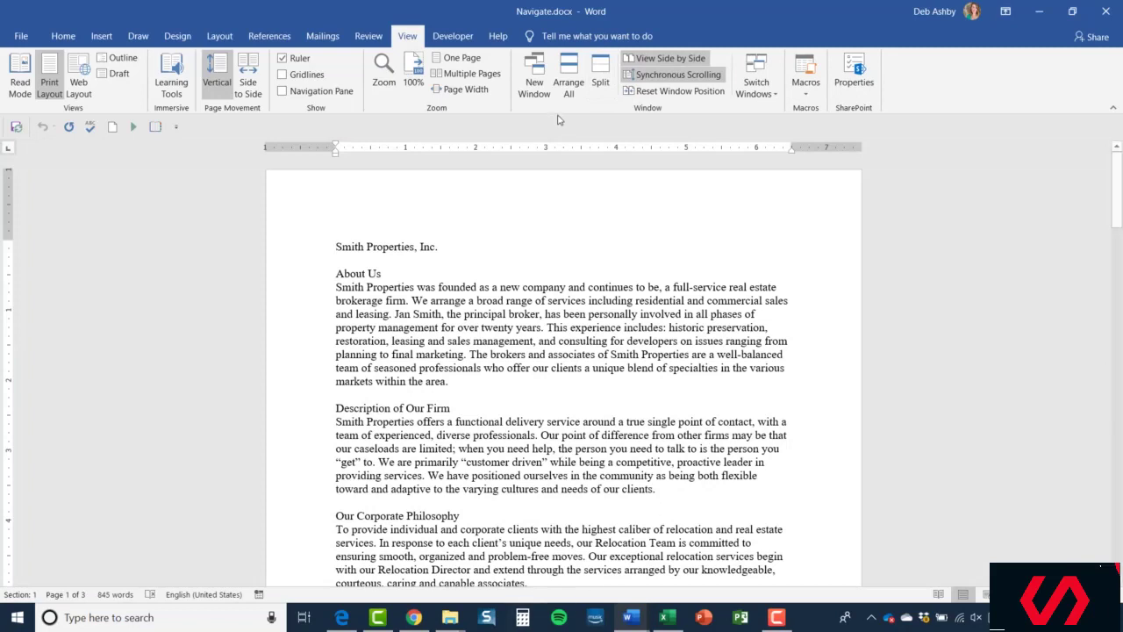
Arrange all open document windows on screen, look through Navigate.docx and My First Letter.docx together, then maximize the Navigate.docx window.
left_click(568, 81)
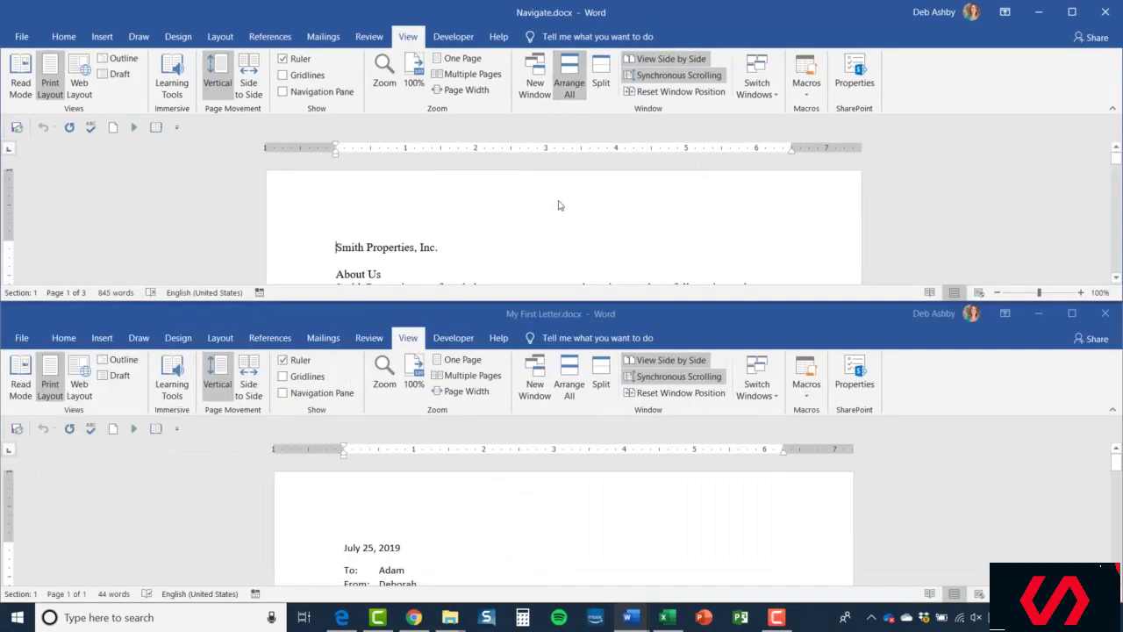
scroll(719, 213, "down", 3)
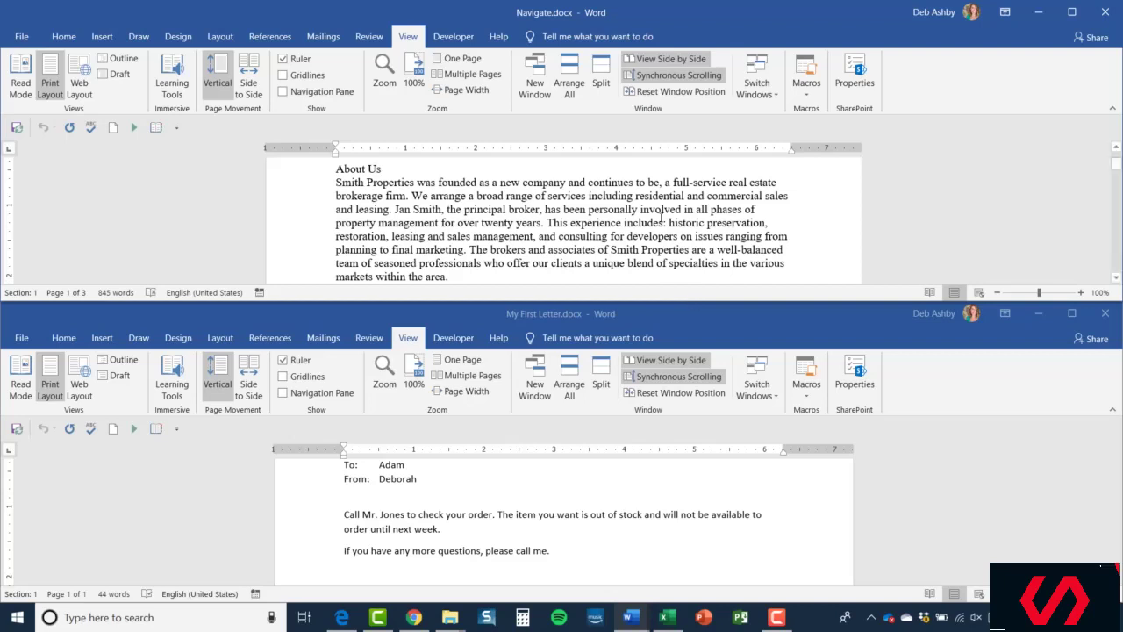
left_click(1071, 12)
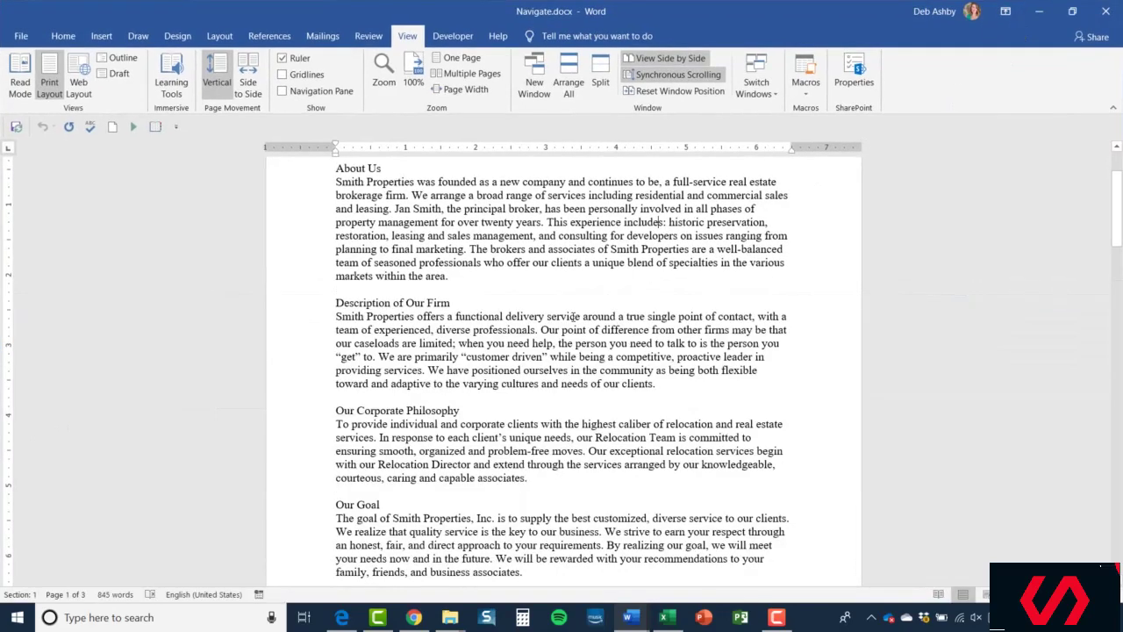